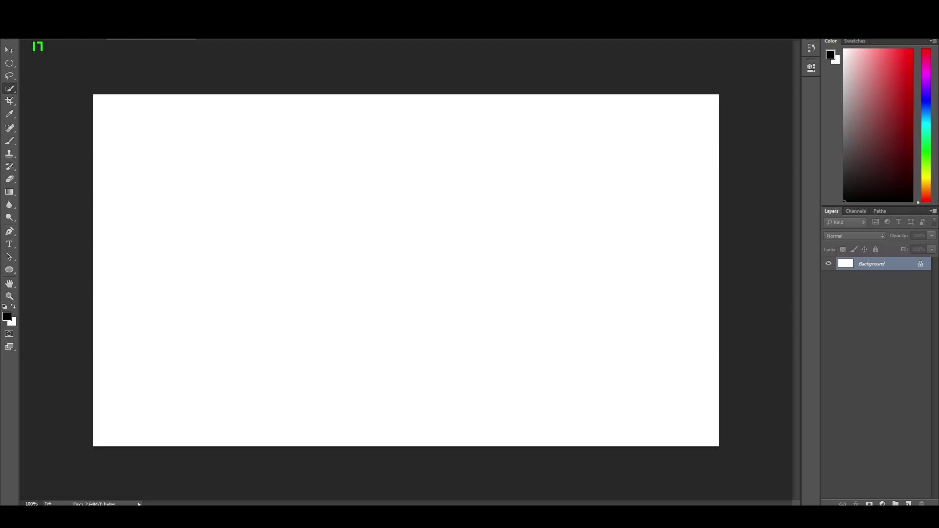
Step: Drag the dog photo from Windows Explorer onto the Photoshop canvas as a layer
{"action": "key", "text": "alt+Tab"}
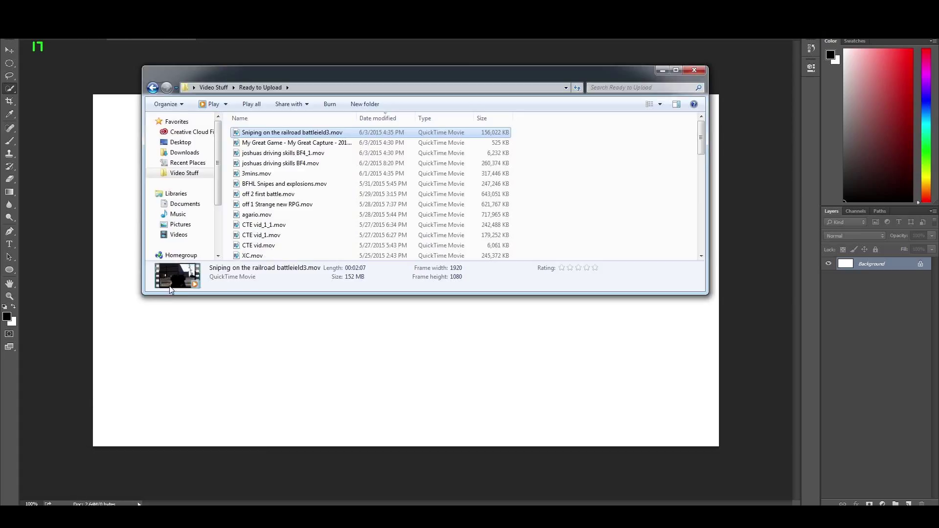
{"action": "left_click_drag", "start_coordinate": [516, 340], "coordinate": [477, 265]}
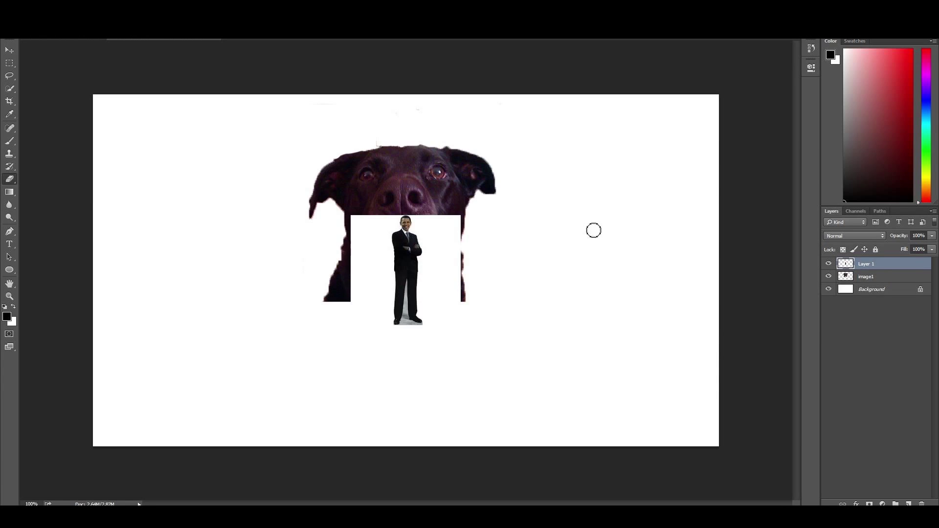
Step: Enlarge the suited-man photo toward the upper right with Free Transform
{"action": "left_click", "coordinate": [9, 63]}
{"action": "key", "text": "ctrl+t"}
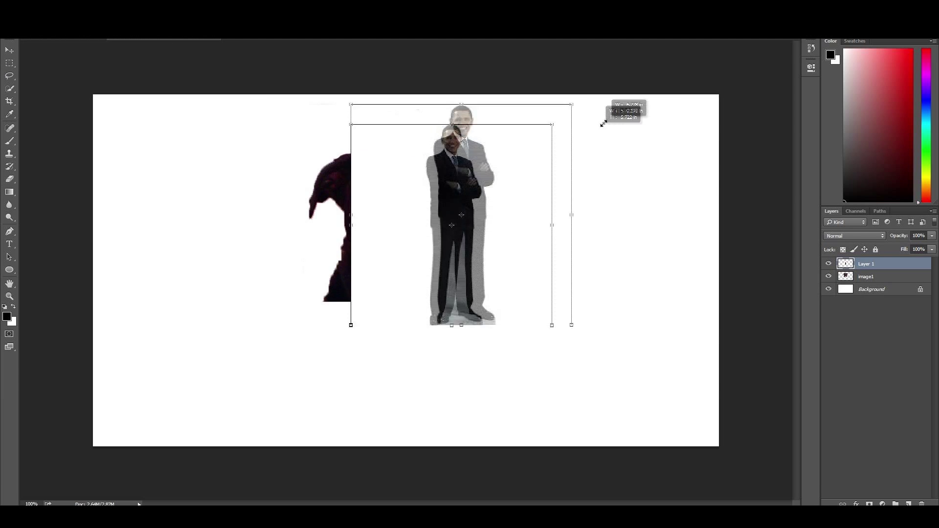
{"action": "left_click_drag", "start_coordinate": [460, 214], "coordinate": [618, 57]}
Step: Nudge the dog head down onto the man's collar and check the whole composite
{"action": "left_click", "coordinate": [9, 50]}
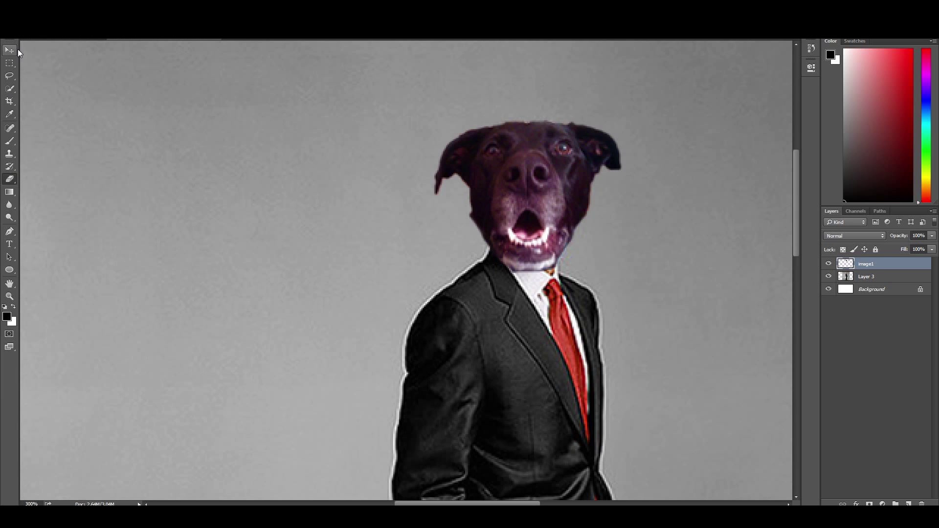
{"action": "left_click_drag", "start_coordinate": [509, 213], "coordinate": [510, 213]}
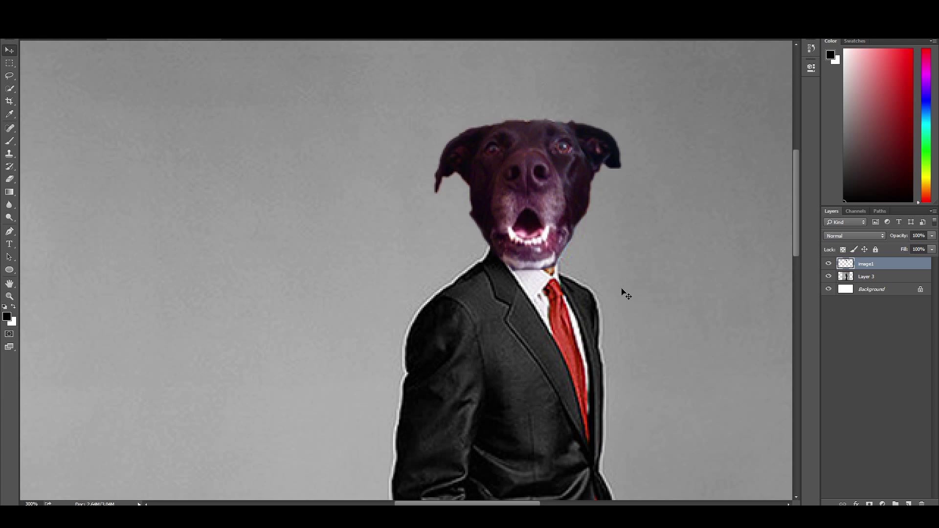
{"action": "key", "text": "ctrl+minus"}
{"action": "key", "text": "ctrl+minus"}
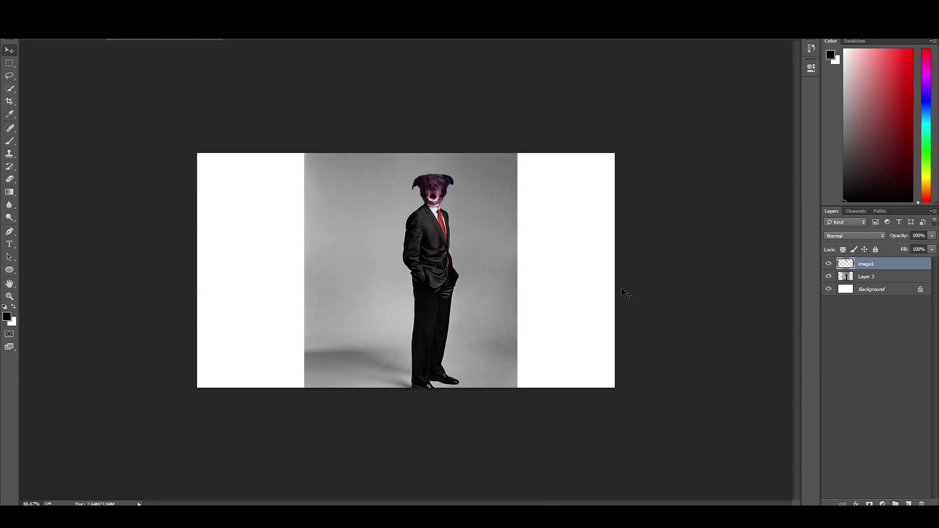
{"action": "key", "text": "ctrl+plus"}
{"action": "key", "text": "ctrl+plus"}
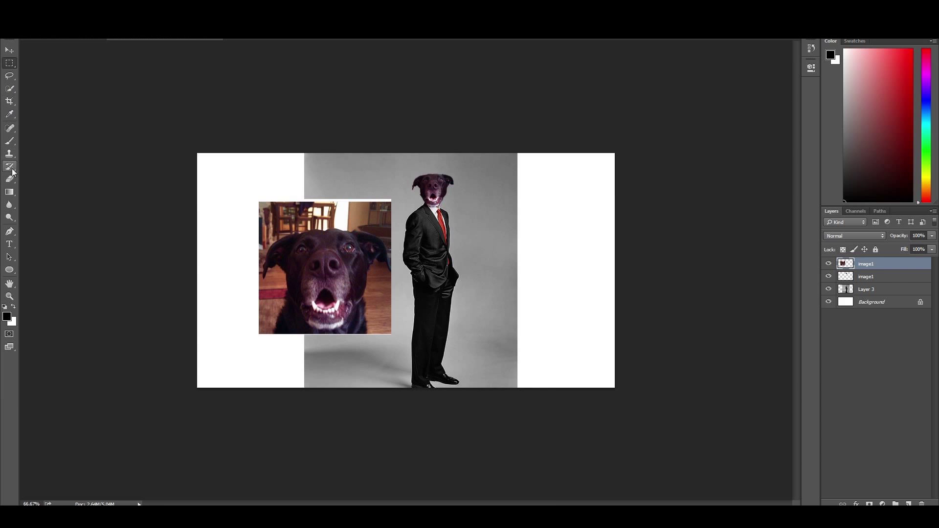
Step: Duplicate the dog head several times, offsetting the copies to the right and down
{"action": "key", "text": "alt+Right"}
{"action": "key", "text": "alt+Right"}
{"action": "key", "text": "alt+Right"}
{"action": "key", "text": "alt+Right"}
{"action": "key", "text": "alt+Right"}
{"action": "key", "text": "alt+Right"}
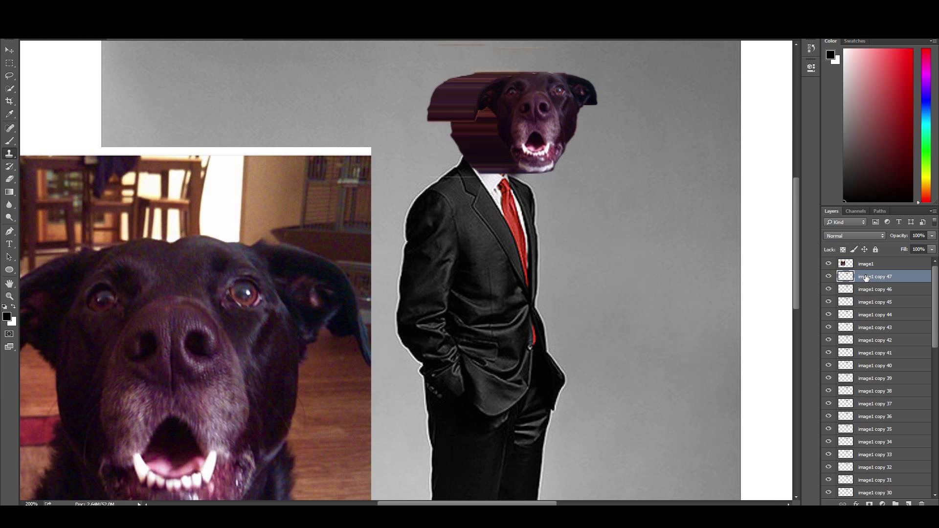
{"action": "key", "text": "alt+Right"}
{"action": "key", "text": "alt+Right"}
{"action": "key", "text": "alt+Right"}
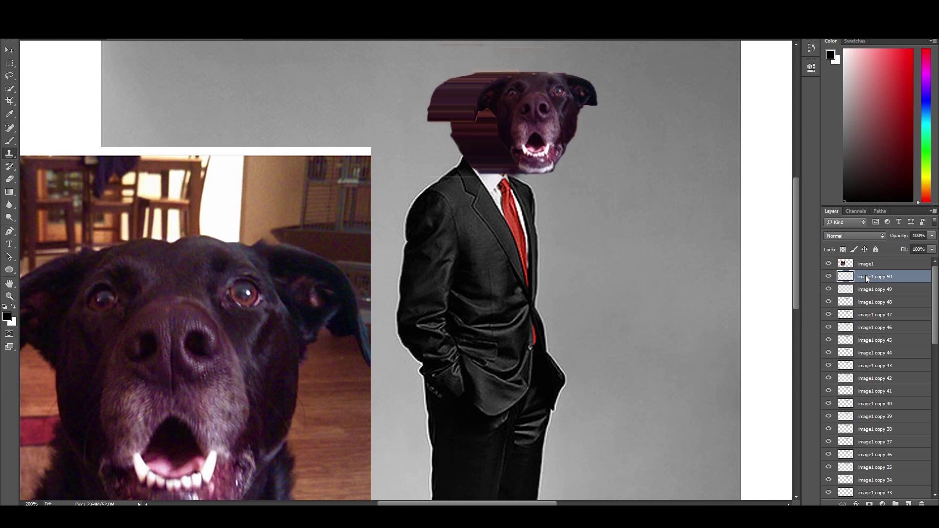
{"action": "key", "text": "alt+Right"}
{"action": "key", "text": "alt+Right"}
{"action": "key", "text": "alt+Right"}
{"action": "key", "text": "alt+Right"}
{"action": "key", "text": "alt+Right"}
{"action": "key", "text": "alt+Right"}
{"action": "key", "text": "alt+Right"}
{"action": "key", "text": "alt+Right"}
{"action": "key", "text": "alt+Right"}
{"action": "key", "text": "alt+Right"}
{"action": "key", "text": "alt+Right"}
{"action": "key", "text": "alt+Right"}
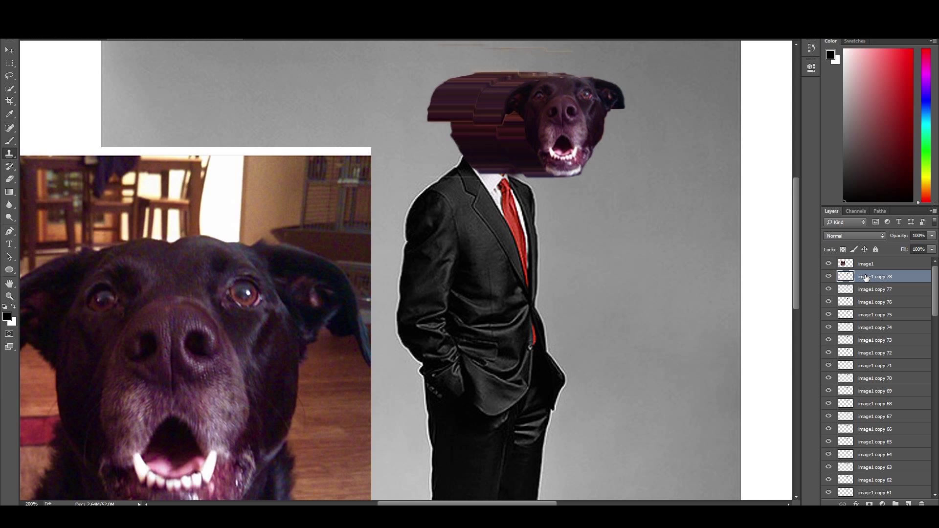
{"action": "key", "text": "alt+Down"}
{"action": "key", "text": "alt+Down"}
{"action": "key", "text": "alt+Down"}
{"action": "key", "text": "alt+Down"}
{"action": "key", "text": "alt+Down"}
{"action": "key", "text": "alt+Down"}
{"action": "key", "text": "alt+Down"}
{"action": "key", "text": "alt+Down"}
{"action": "key", "text": "alt+Down"}
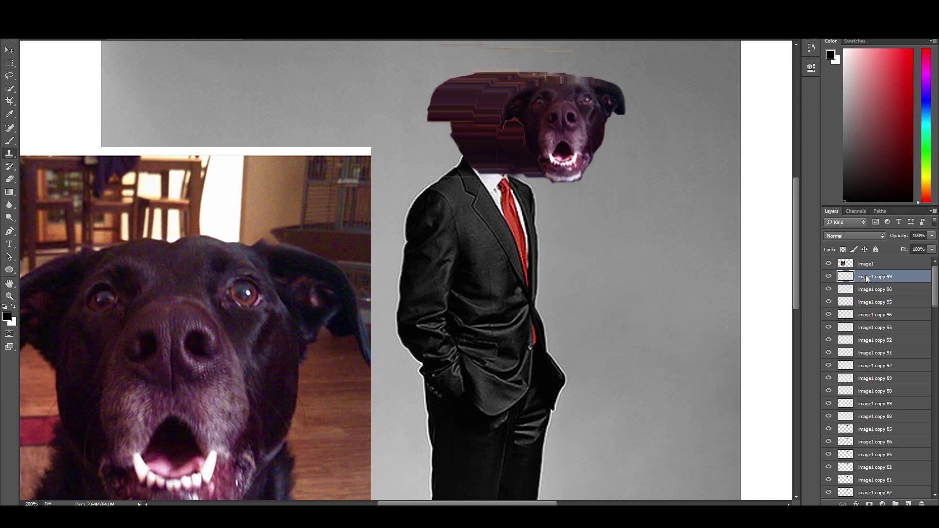
{"action": "key", "text": "alt+Down"}
{"action": "key", "text": "alt+Down"}
{"action": "key", "text": "alt+Down"}
{"action": "key", "text": "alt+Down"}
{"action": "key", "text": "alt+Down"}
{"action": "key", "text": "alt+Down"}
{"action": "key", "text": "alt+Down"}
{"action": "key", "text": "alt+Down"}
{"action": "key", "text": "alt+Down"}
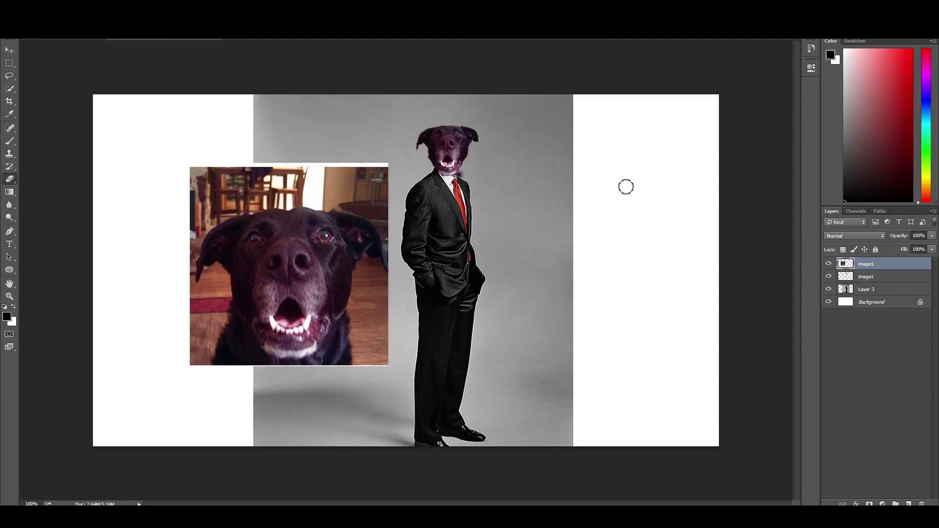
Step: Move the suited figure right, commit the woman photo's placement, and select the dog layer
{"action": "mouse_move", "coordinate": [455, 265]}
{"action": "left_mouse_down"}
{"action": "mouse_move", "coordinate": [561, 278]}
{"action": "mouse_move", "coordinate": [561, 267]}
{"action": "left_mouse_up"}
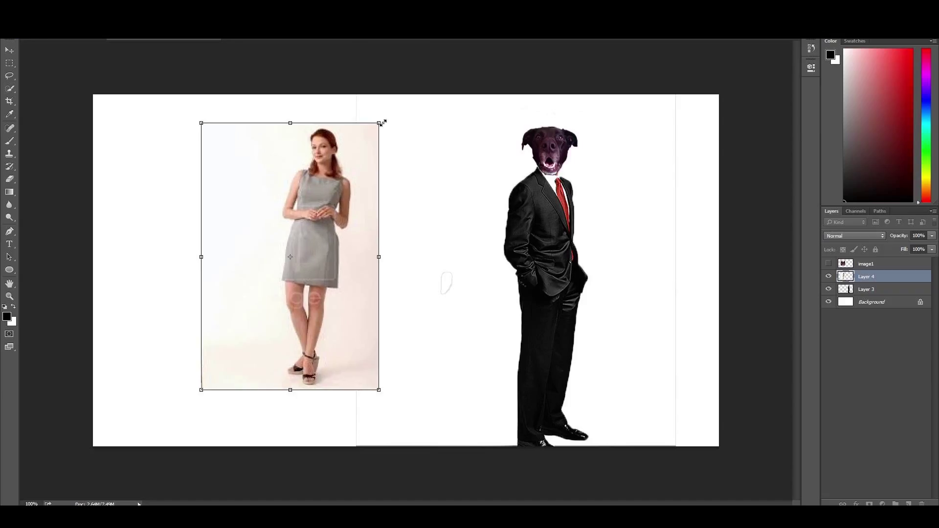
{"action": "key", "text": "Return"}
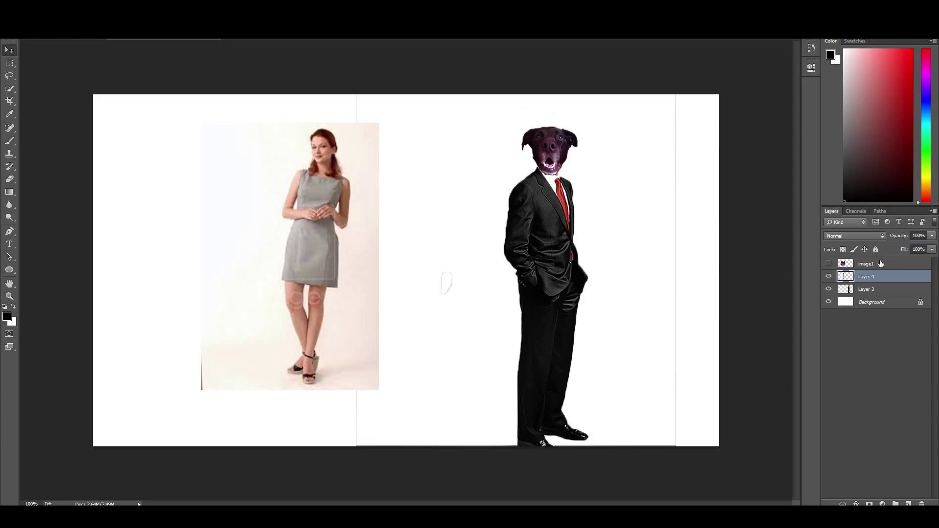
{"action": "left_click", "coordinate": [879, 263]}
{"action": "left_click", "coordinate": [868, 279]}
{"action": "left_click", "coordinate": [868, 266]}
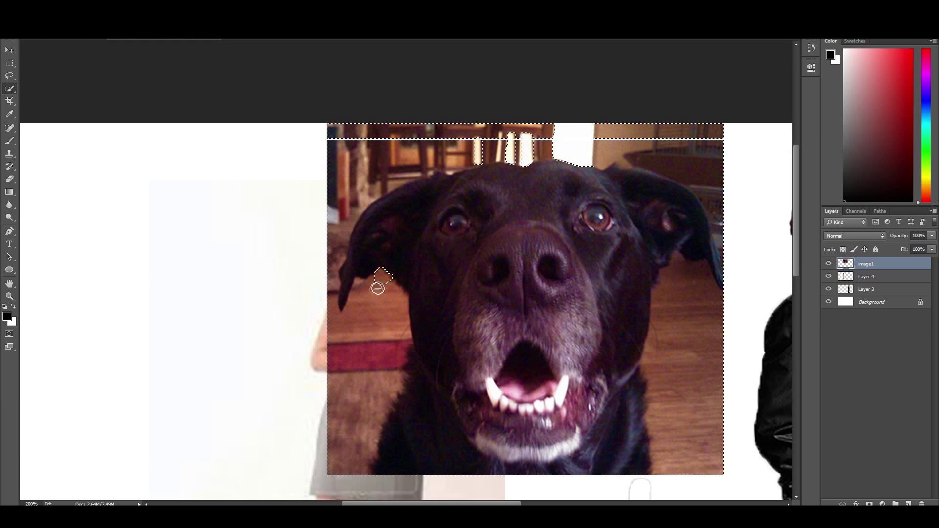
Step: Trim the dog selection, delete the room background, and shrink the dog onto the woman's head
{"action": "left_click_drag", "start_coordinate": [376, 288], "coordinate": [382, 307]}
{"action": "mouse_move", "coordinate": [382, 307]}
{"action": "left_mouse_down"}
{"action": "mouse_move", "coordinate": [394, 329]}
{"action": "mouse_move", "coordinate": [394, 375]}
{"action": "mouse_move", "coordinate": [404, 342]}
{"action": "mouse_move", "coordinate": [371, 270]}
{"action": "mouse_move", "coordinate": [342, 294]}
{"action": "mouse_move", "coordinate": [353, 177]}
{"action": "mouse_move", "coordinate": [352, 185]}
{"action": "mouse_move", "coordinate": [408, 163]}
{"action": "left_mouse_up"}
{"action": "key", "text": "ctrl+shift+i"}
{"action": "key", "text": "Delete"}
{"action": "key", "text": "ctrl+d"}
{"action": "key", "text": "ctrl+t"}
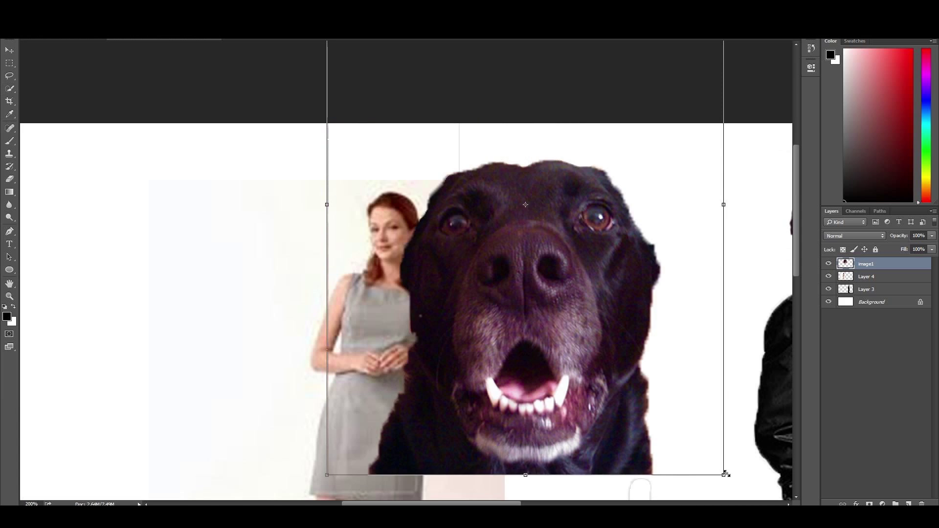
{"action": "mouse_move", "coordinate": [725, 475]}
{"action": "left_mouse_down"}
{"action": "mouse_move", "coordinate": [541, 253]}
{"action": "mouse_move", "coordinate": [466, 321]}
{"action": "left_mouse_up"}
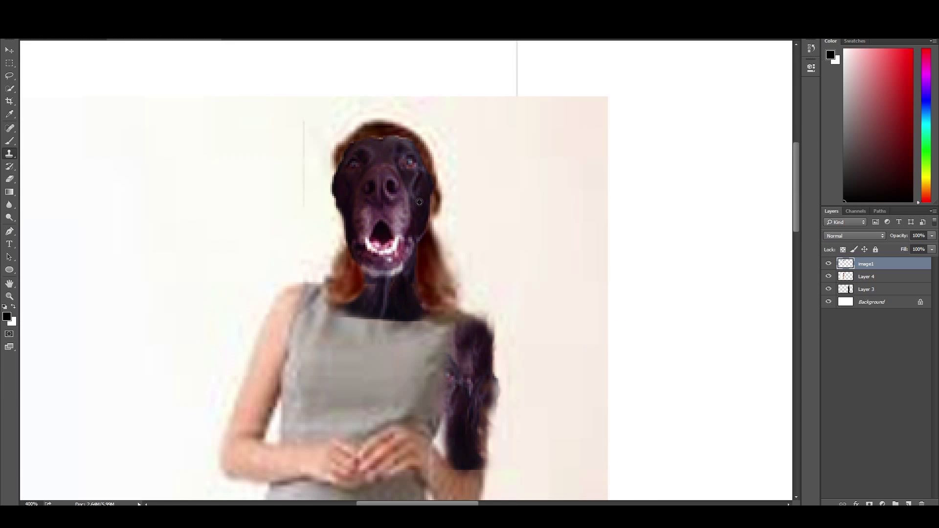
Step: Clone over the purple fur on the woman's arm and darken the lower arm
{"action": "left_click_drag", "start_coordinate": [468, 316], "coordinate": [470, 412]}
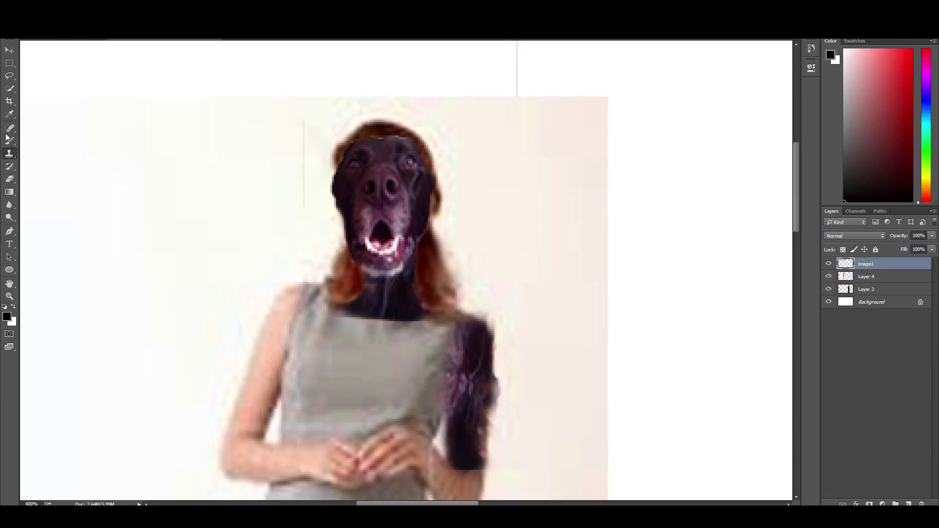
{"action": "key", "text": "ctrl+z"}
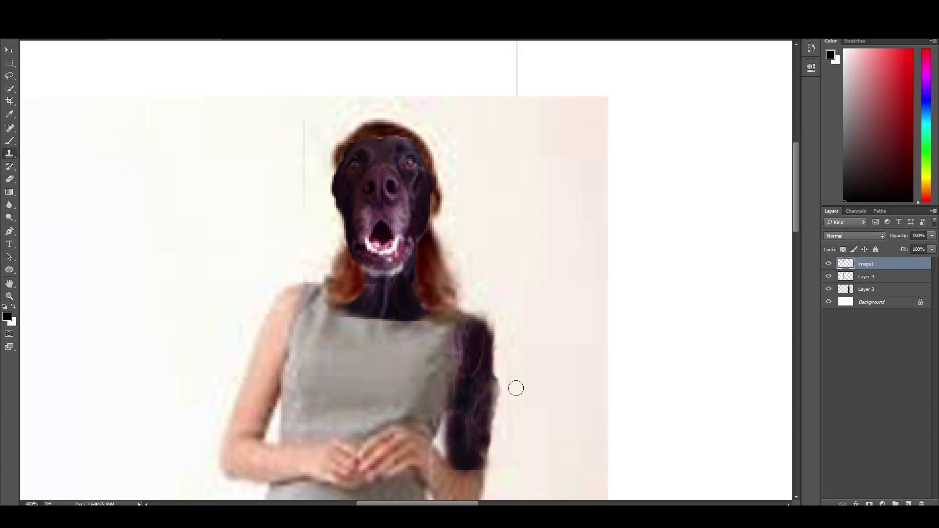
{"action": "mouse_move", "coordinate": [448, 461]}
{"action": "left_mouse_down"}
{"action": "mouse_move", "coordinate": [464, 484]}
{"action": "mouse_move", "coordinate": [436, 452]}
{"action": "mouse_move", "coordinate": [414, 470]}
{"action": "left_mouse_up"}
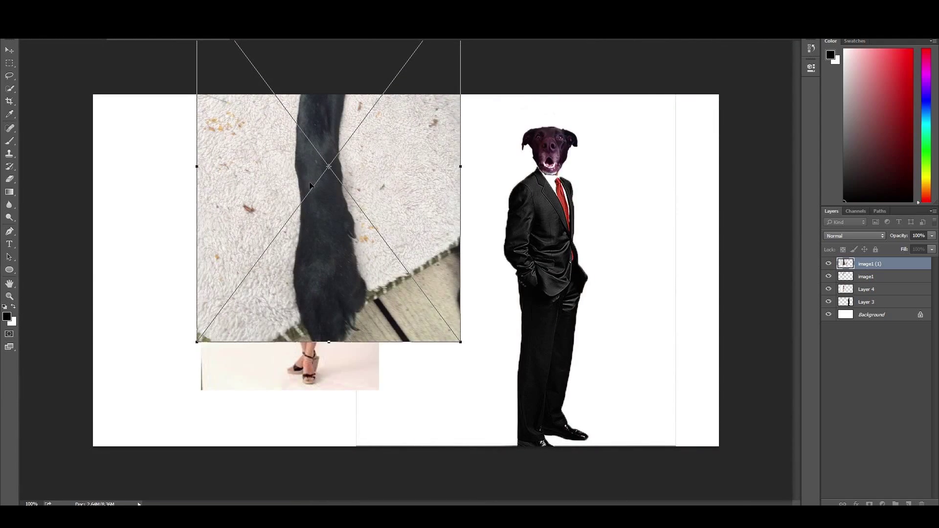
Step: Commit the placed paw photo and move it right and down over the woman
{"action": "key", "text": "Return"}
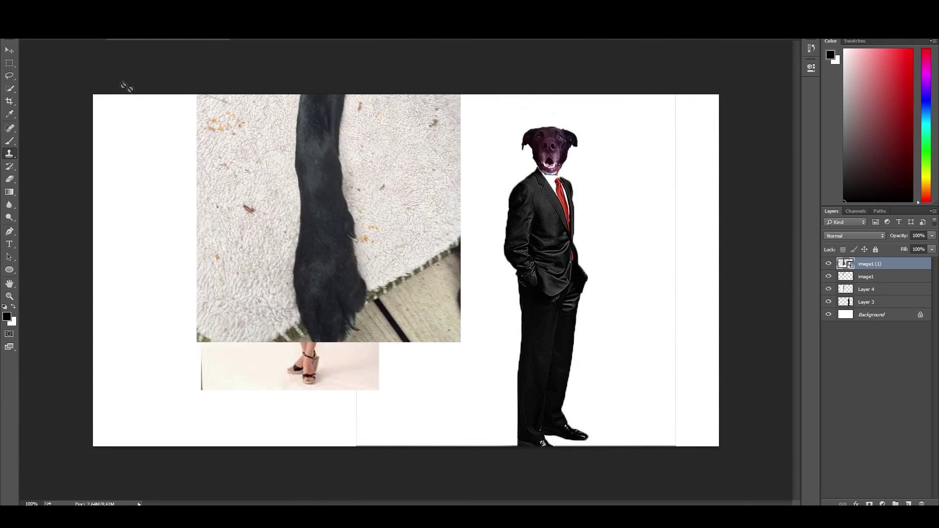
{"action": "left_click", "coordinate": [4, 45]}
{"action": "mouse_move", "coordinate": [346, 208]}
{"action": "left_mouse_down"}
{"action": "mouse_move", "coordinate": [379, 307]}
{"action": "mouse_move", "coordinate": [382, 300]}
{"action": "left_mouse_up"}
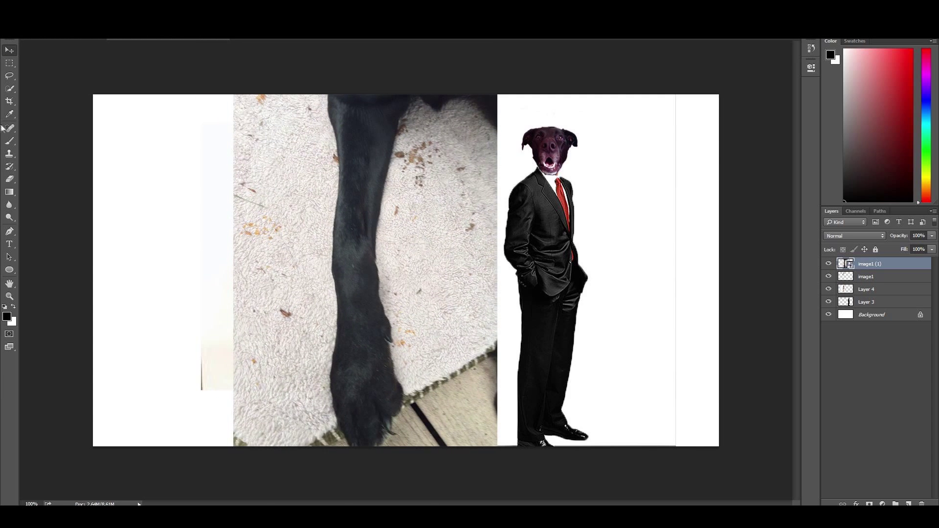
{"action": "left_click", "coordinate": [9, 89]}
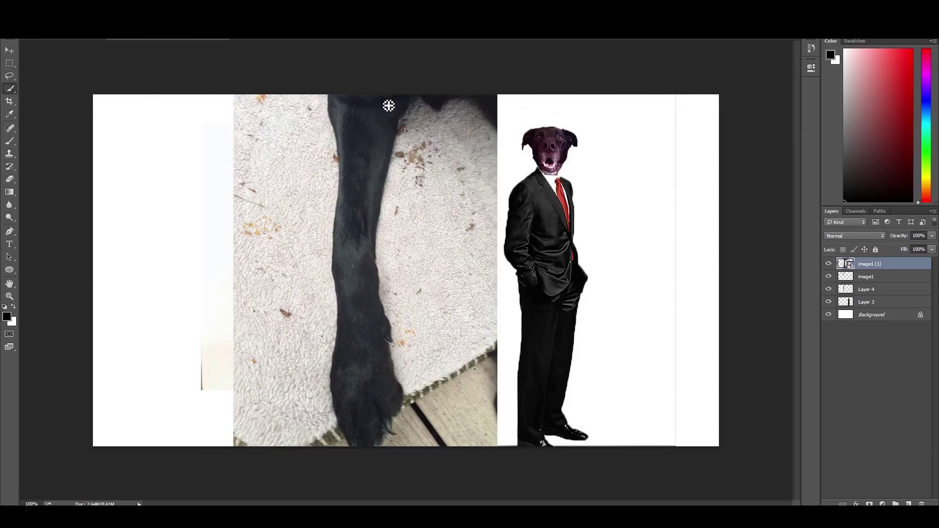
Step: Select the black dog leg without the rug using a tiny brush, then distort it onto her shoulder
{"action": "left_click", "coordinate": [50, 30]}
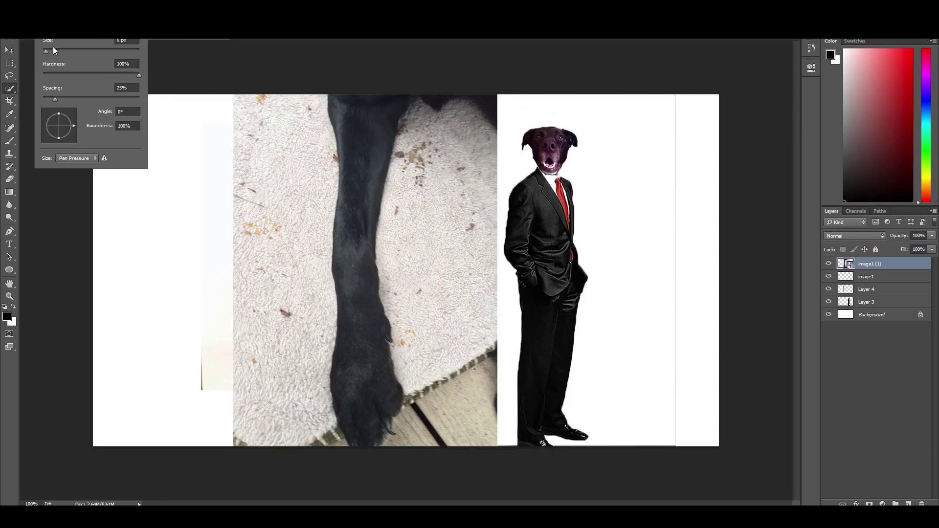
{"action": "left_click_drag", "start_coordinate": [53, 49], "coordinate": [48, 52]}
{"action": "left_click", "coordinate": [394, 105]}
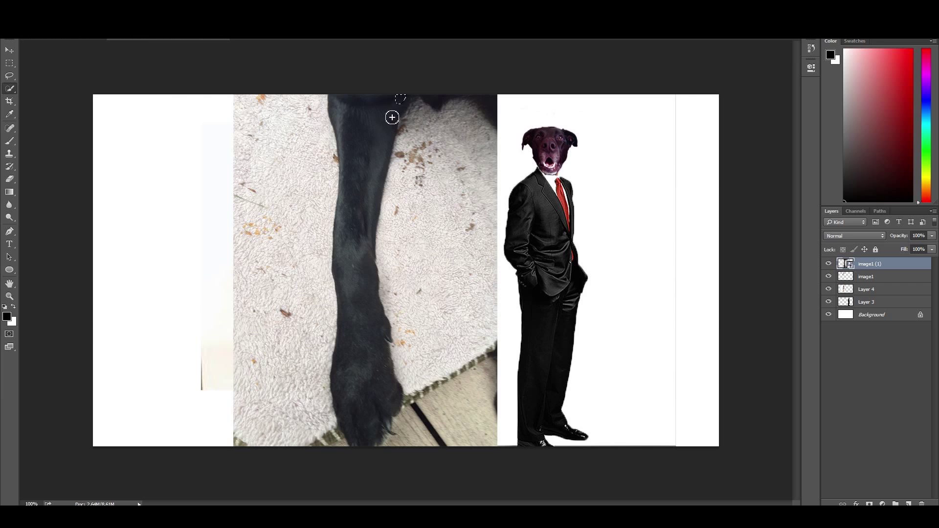
{"action": "mouse_move", "coordinate": [389, 115]}
{"action": "left_mouse_down"}
{"action": "mouse_move", "coordinate": [364, 224]}
{"action": "mouse_move", "coordinate": [410, 398]}
{"action": "left_mouse_up"}
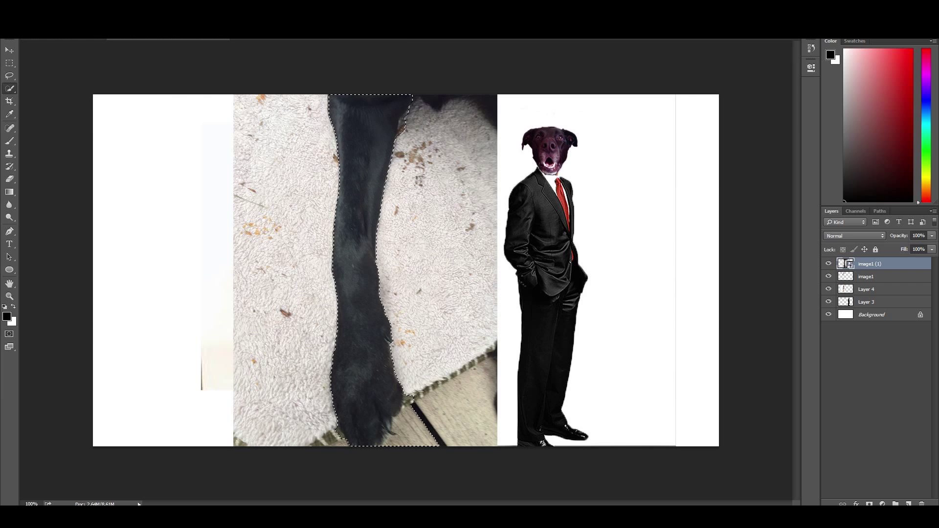
{"action": "left_click_drag", "start_coordinate": [424, 408], "coordinate": [425, 443]}
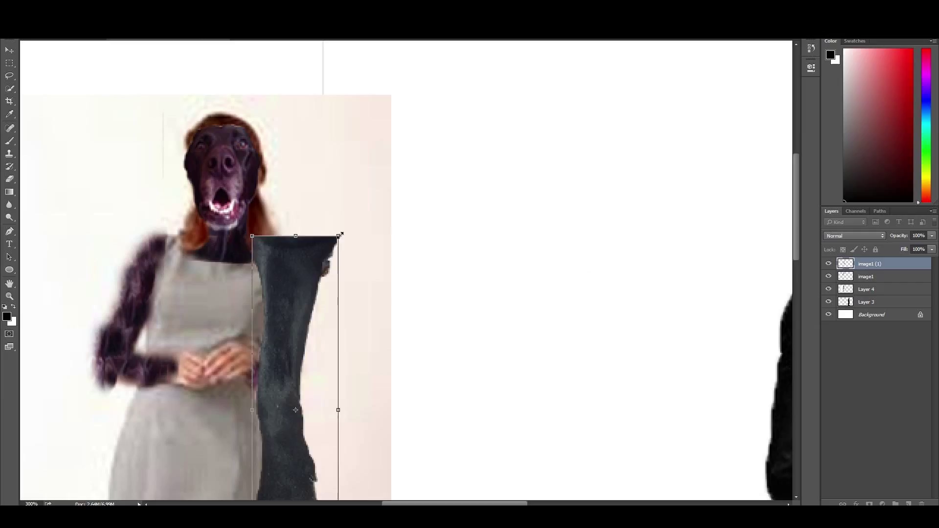
{"action": "left_click_drag", "start_coordinate": [340, 235], "coordinate": [293, 281]}
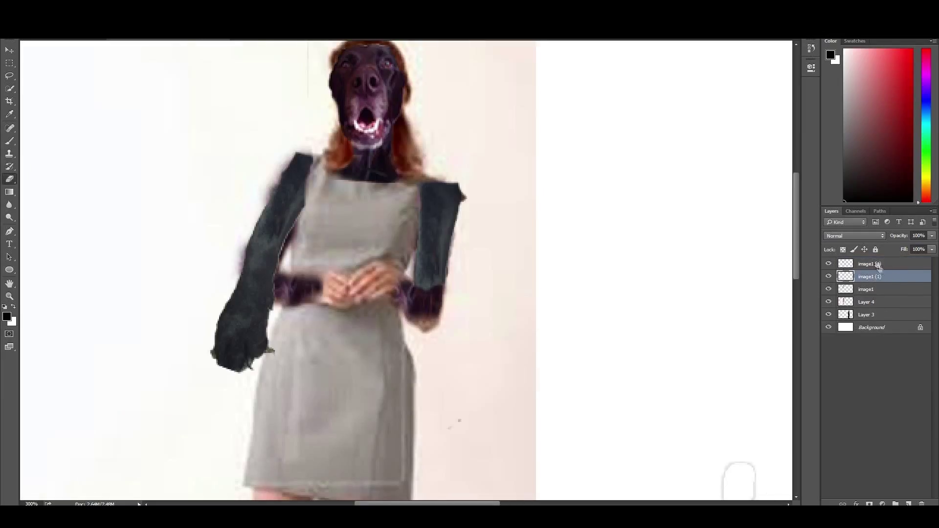
Step: Erase the lower part of the left arm, then undo to restore the paw
{"action": "left_click_drag", "start_coordinate": [878, 264], "coordinate": [873, 263]}
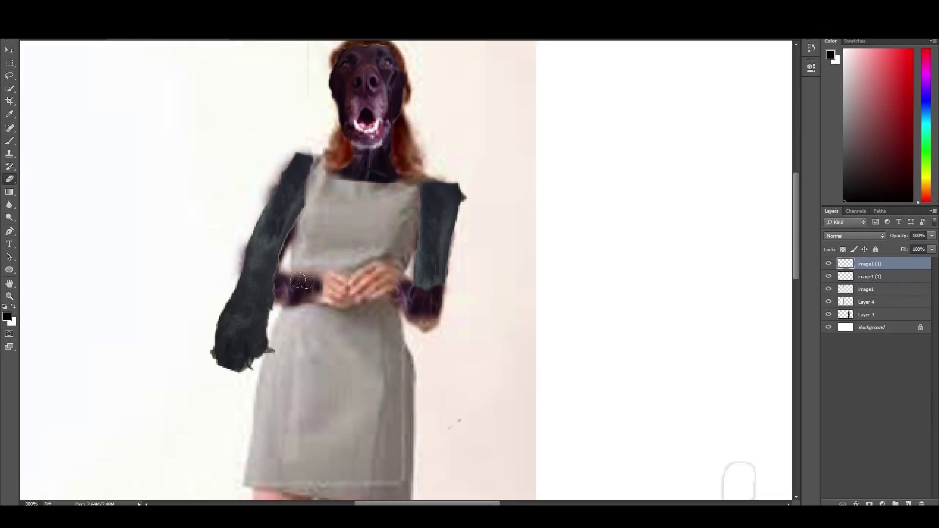
{"action": "mouse_move", "coordinate": [249, 279]}
{"action": "left_mouse_down"}
{"action": "mouse_move", "coordinate": [255, 291]}
{"action": "mouse_move", "coordinate": [243, 310]}
{"action": "left_mouse_up"}
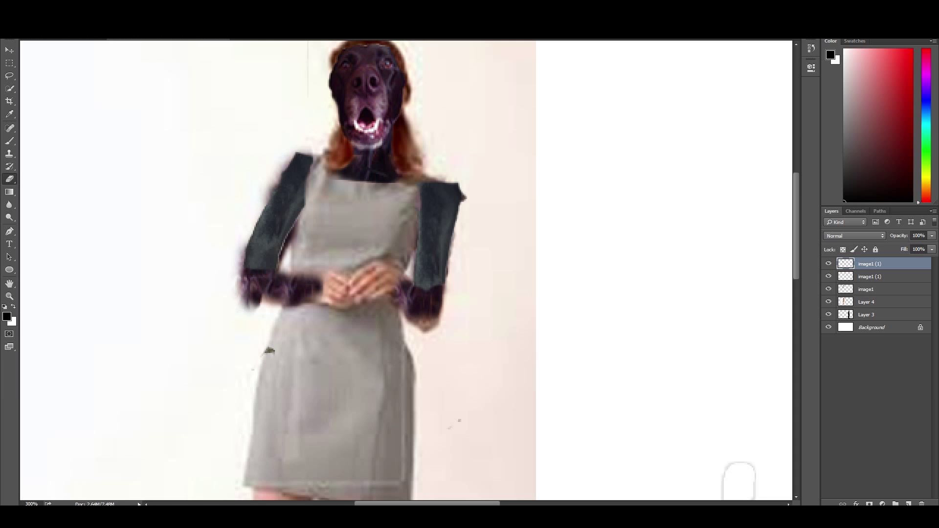
{"action": "key", "text": "ctrl+z"}
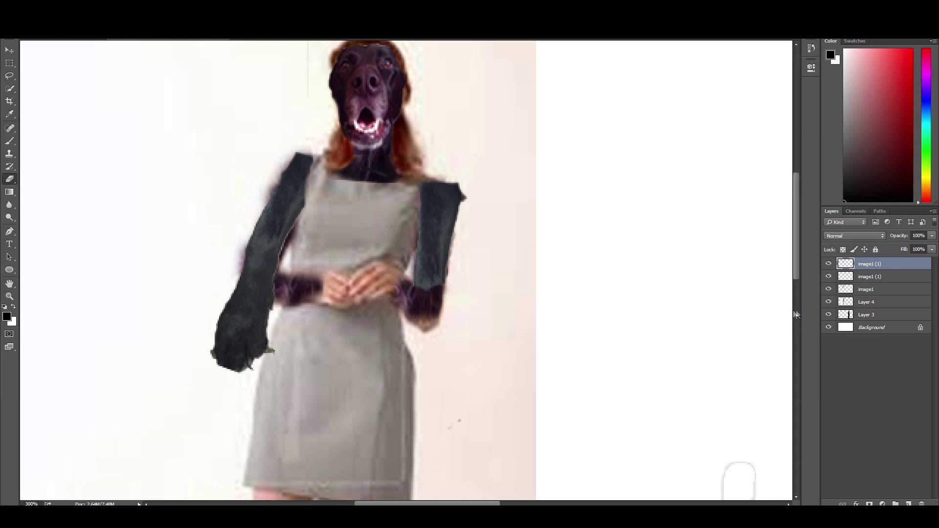
Step: Duplicate the dog-leg arm and rotate and warp it into a bent forearm across the dress
{"action": "key", "text": "ctrl+j"}
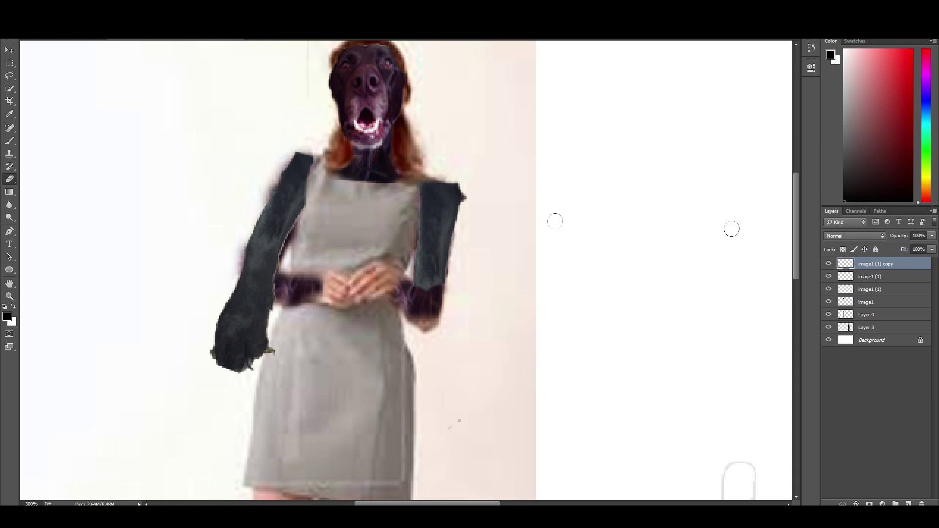
{"action": "left_click", "coordinate": [9, 46]}
{"action": "key", "text": "ctrl+t"}
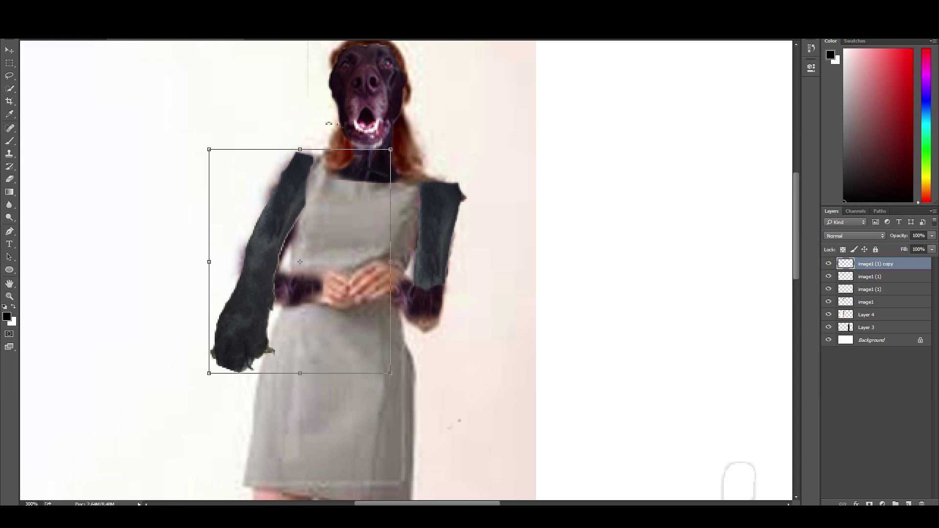
{"action": "left_click_drag", "start_coordinate": [296, 139], "coordinate": [177, 265]}
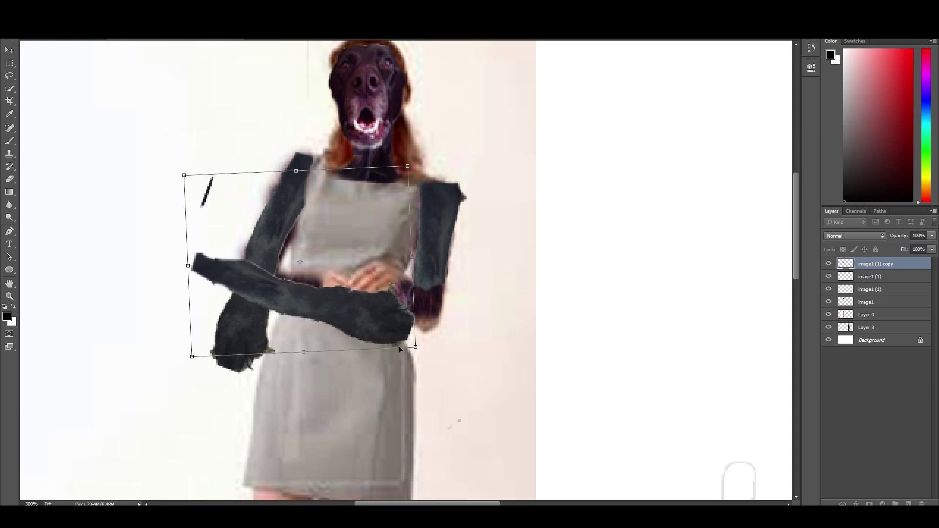
{"action": "mouse_move", "coordinate": [372, 321]}
{"action": "left_mouse_down"}
{"action": "mouse_move", "coordinate": [271, 273]}
{"action": "mouse_move", "coordinate": [237, 295]}
{"action": "left_mouse_up"}
{"action": "key", "text": "Return"}
{"action": "left_click", "coordinate": [872, 276]}
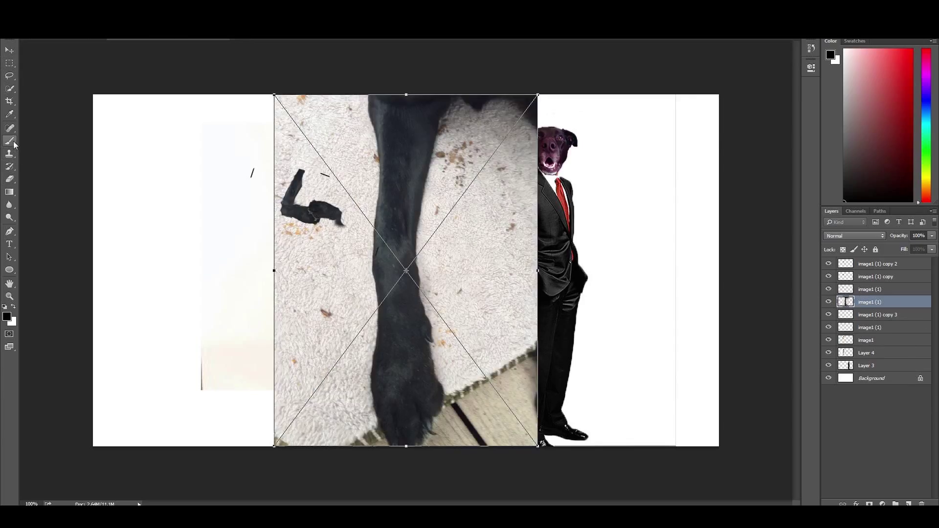
Step: Widen and commit the dog-leg piece at the woman's feet, then review the full composition
{"action": "left_click_drag", "start_coordinate": [330, 339], "coordinate": [371, 333]}
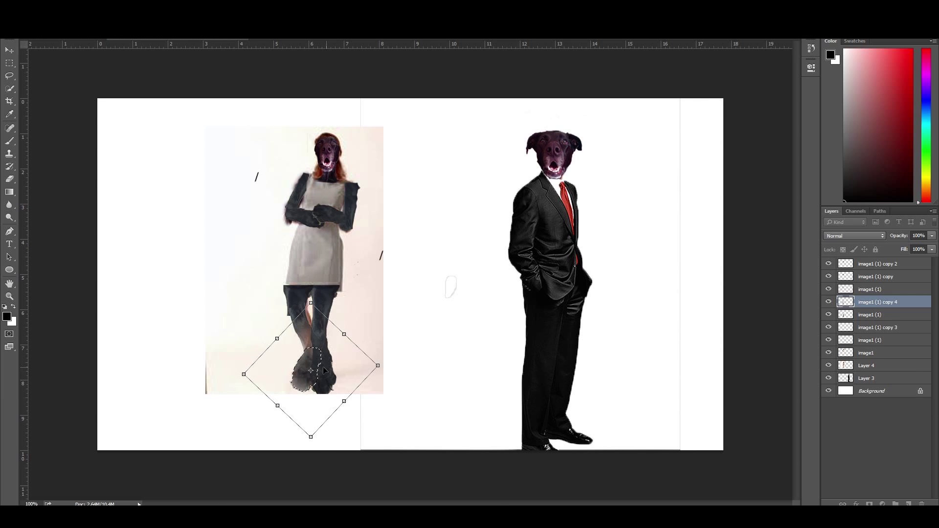
{"action": "key", "text": "Return"}
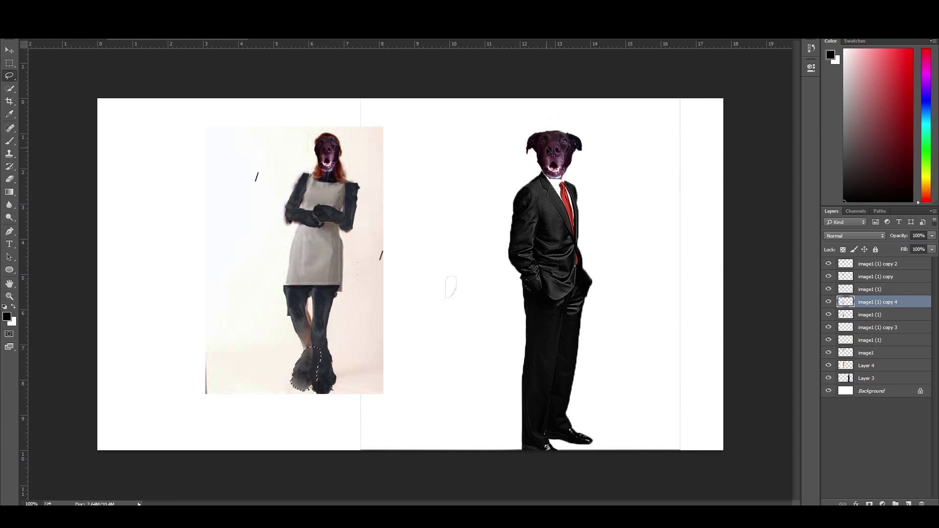
{"action": "key", "text": "ctrl+minus"}
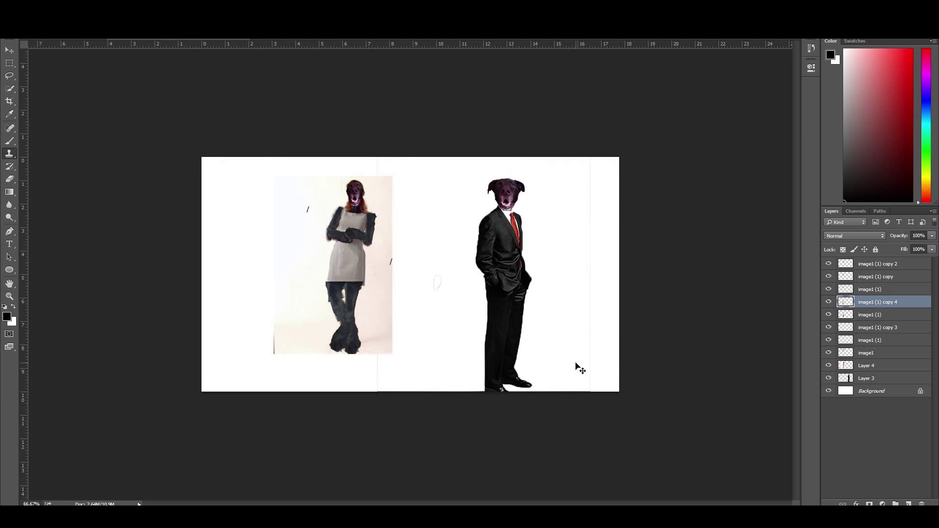
{"action": "key", "text": "ctrl+plus"}
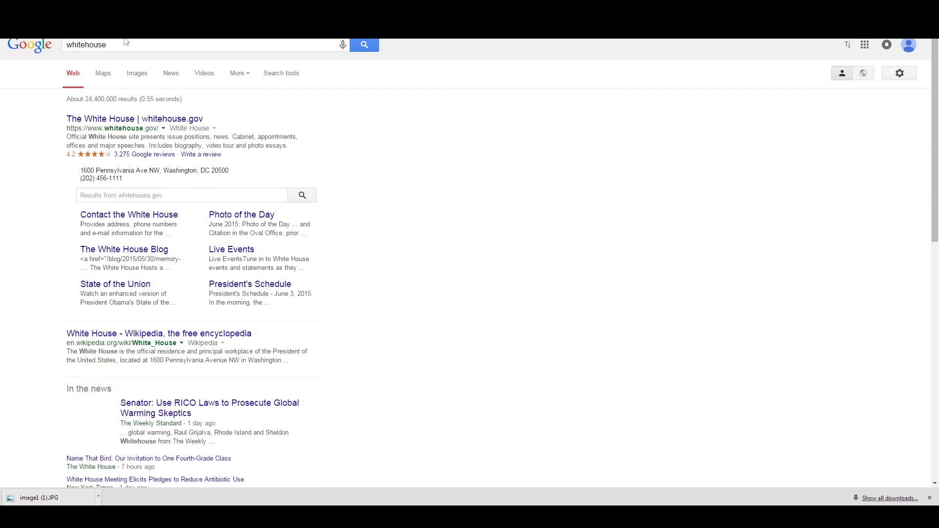
Step: Switch the Google 'whitehouse' results to Images to find a White House photo
{"action": "left_click", "coordinate": [137, 73]}
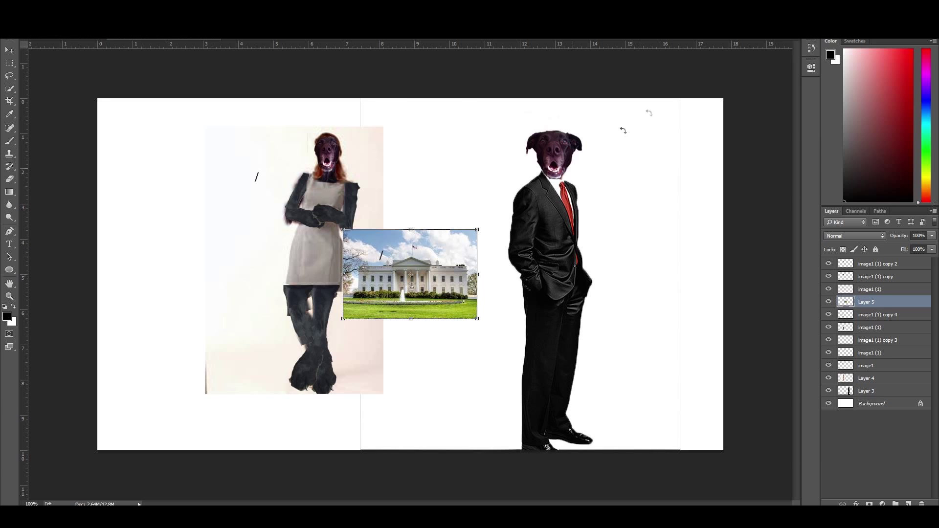
Step: Scale and stretch the pasted White House photo to fill the canvas
{"action": "left_click_drag", "start_coordinate": [478, 229], "coordinate": [738, 56]}
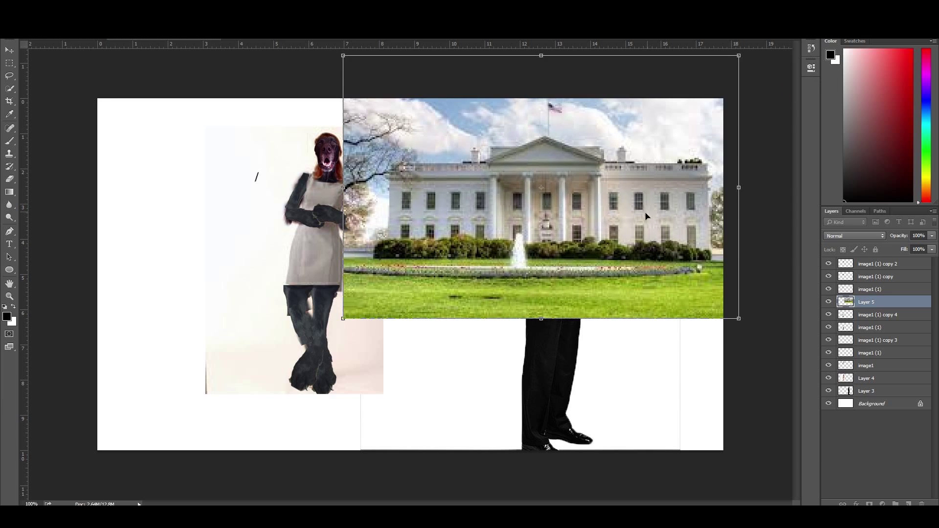
{"action": "left_click_drag", "start_coordinate": [648, 213], "coordinate": [630, 262]}
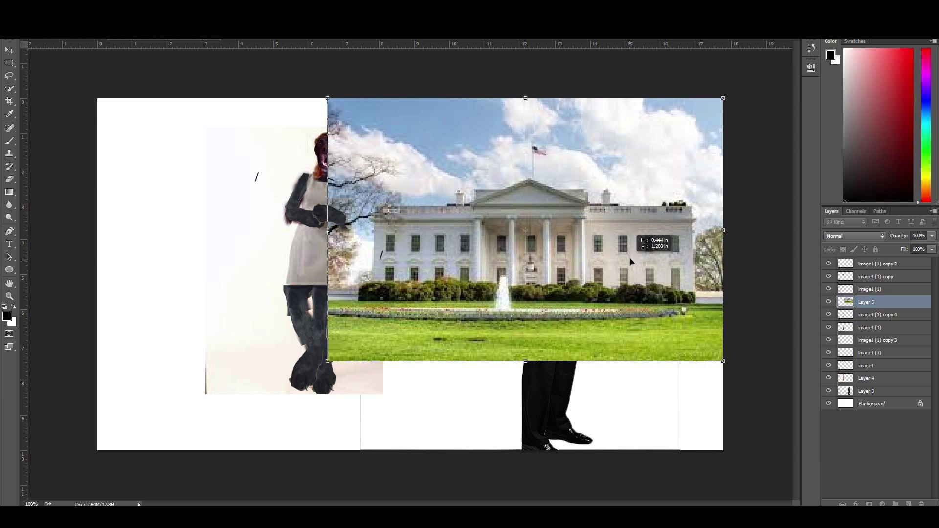
{"action": "left_click_drag", "start_coordinate": [328, 362], "coordinate": [128, 454]}
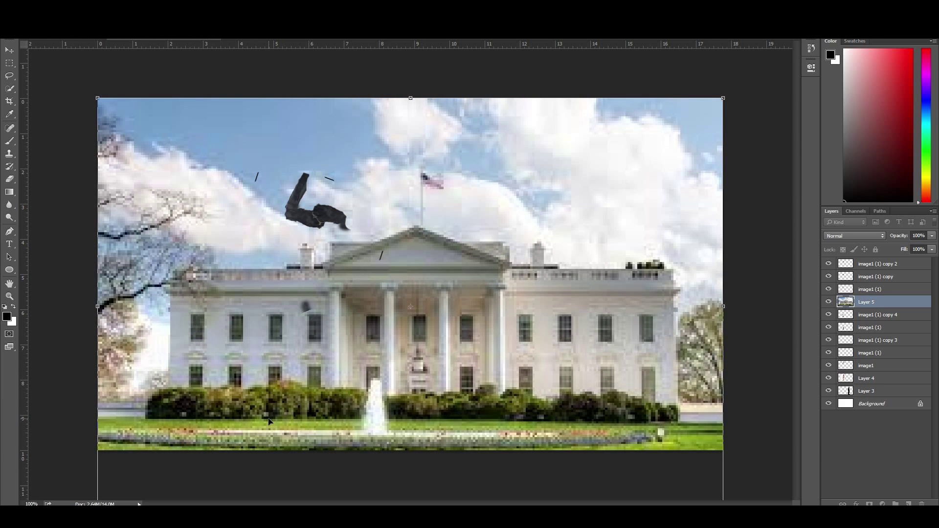
{"action": "key", "text": "Return"}
Step: Move the White House layer below the figure layers and reposition the figure
{"action": "left_click_drag", "start_coordinate": [888, 302], "coordinate": [878, 387]}
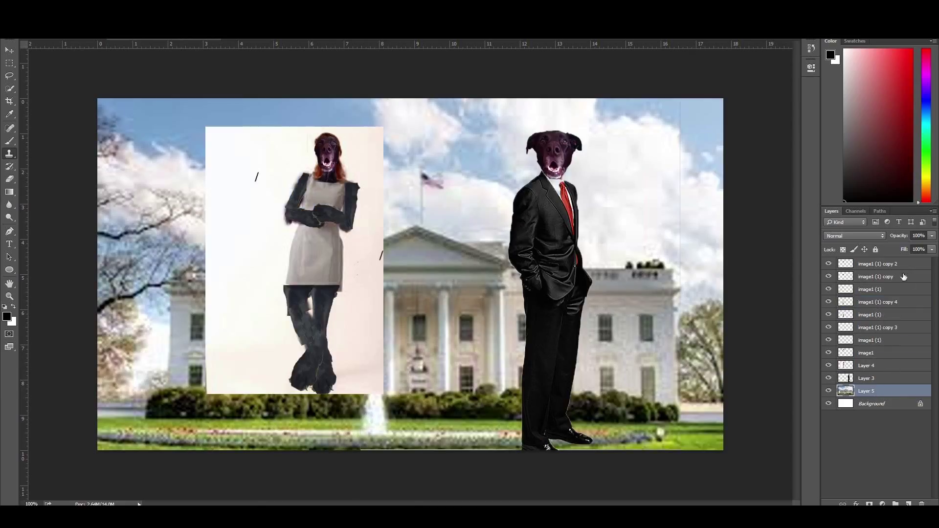
{"action": "left_click_drag", "start_coordinate": [372, 313], "coordinate": [381, 331]}
{"action": "key", "text": "Return"}
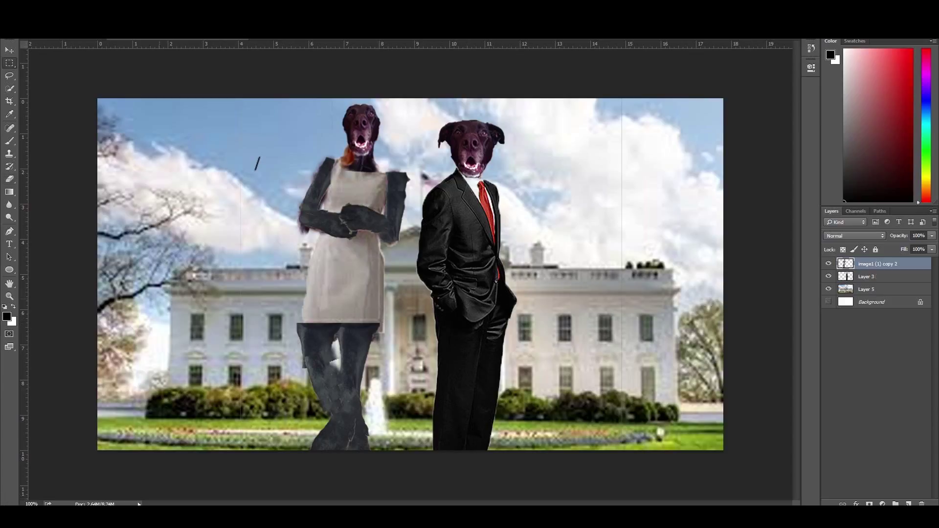
Step: Restore the puppy child and move layer 'image1 (1) copy 4' below 'copy 2'
{"action": "key", "text": "ctrl+z"}
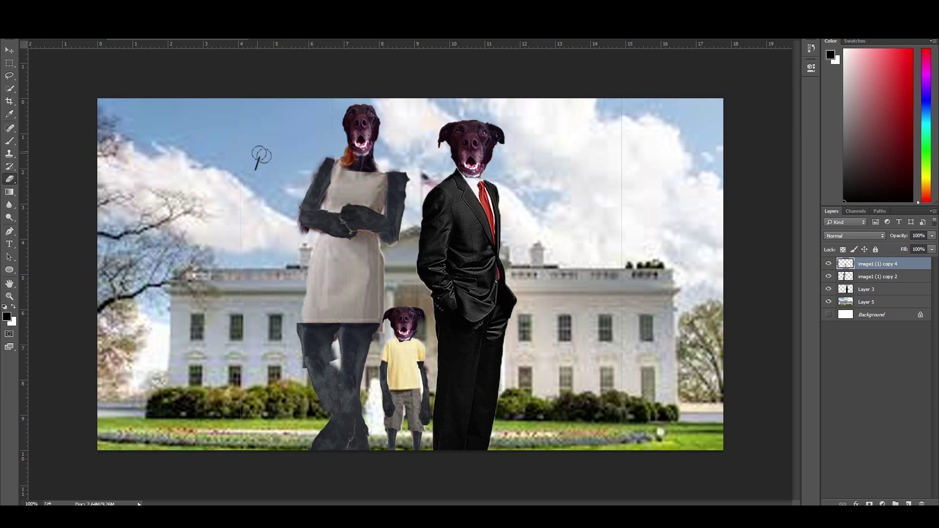
{"action": "left_click", "coordinate": [828, 301]}
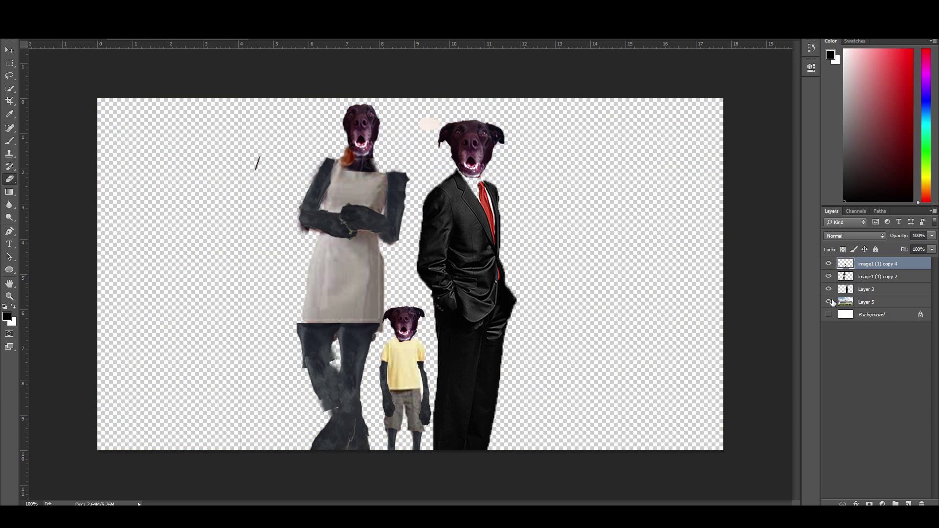
{"action": "left_click", "coordinate": [828, 302]}
{"action": "left_click_drag", "start_coordinate": [859, 283], "coordinate": [859, 284]}
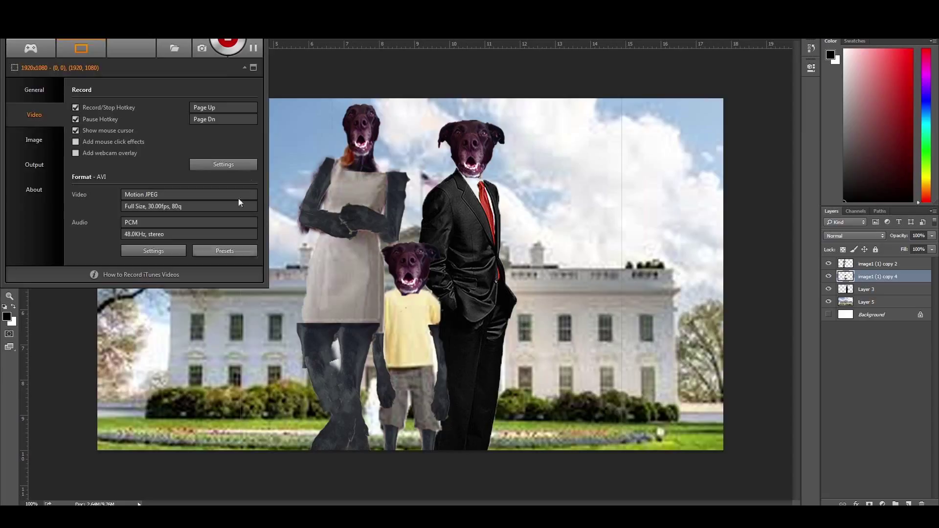
{"action": "left_click", "coordinate": [233, 39]}
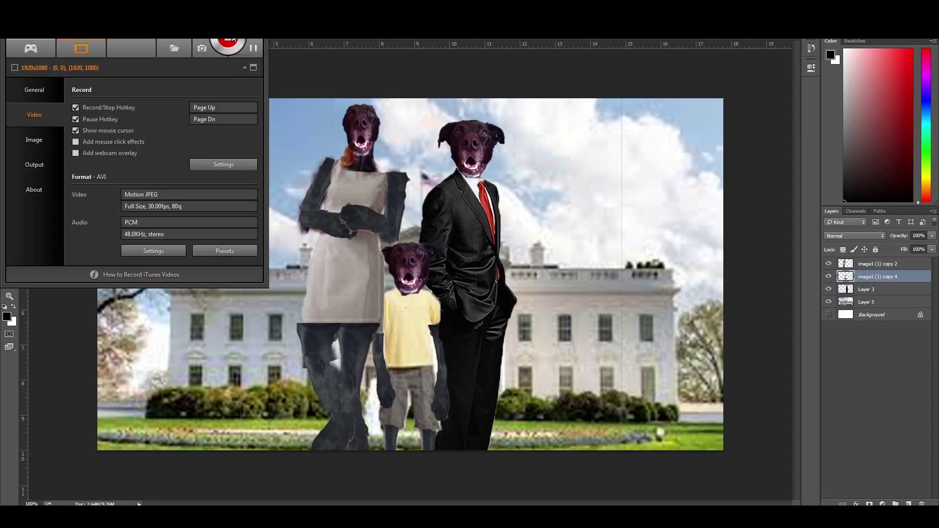